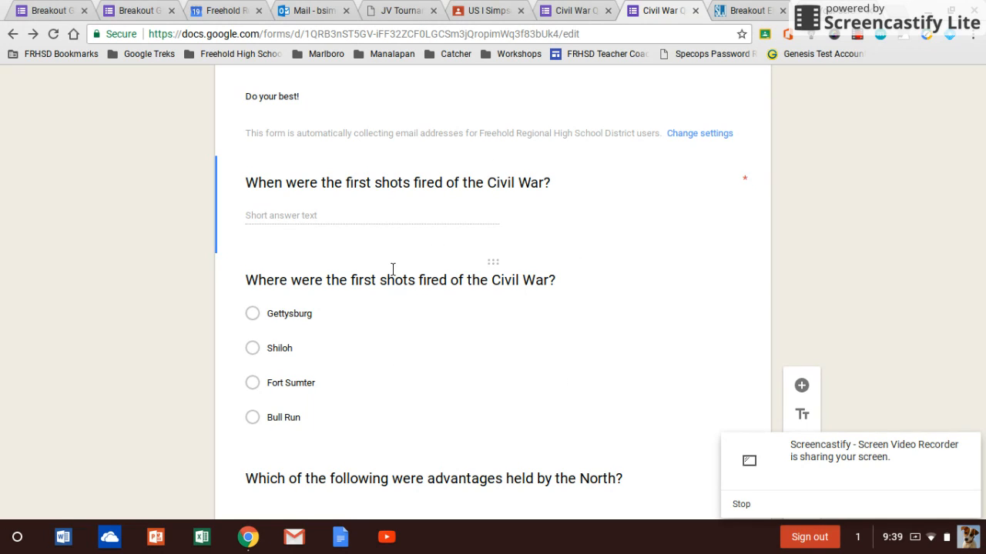
Step: Make the multiple-choice question "Where were the first shots fired of the Civil War?" required and duplicate it
left_click(377, 316)
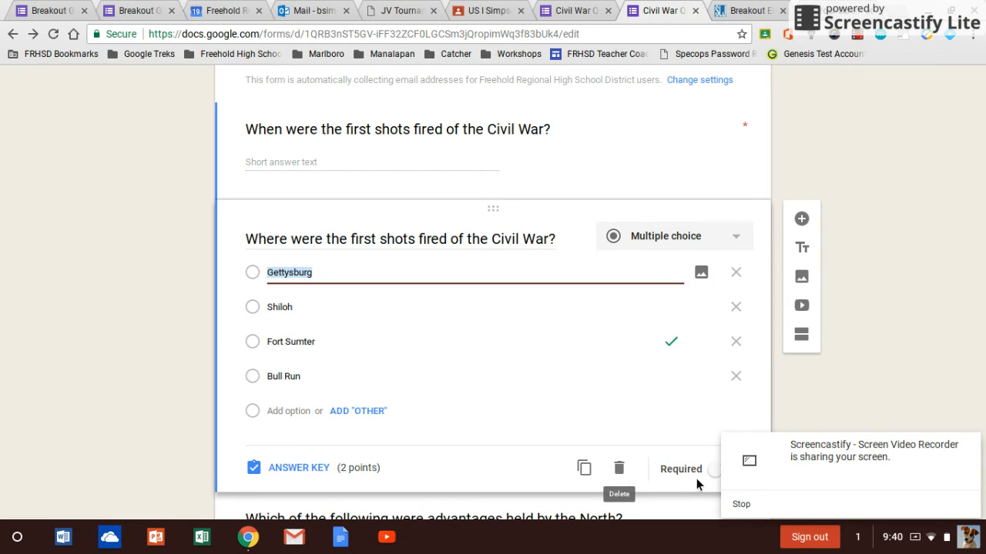
left_click(971, 443)
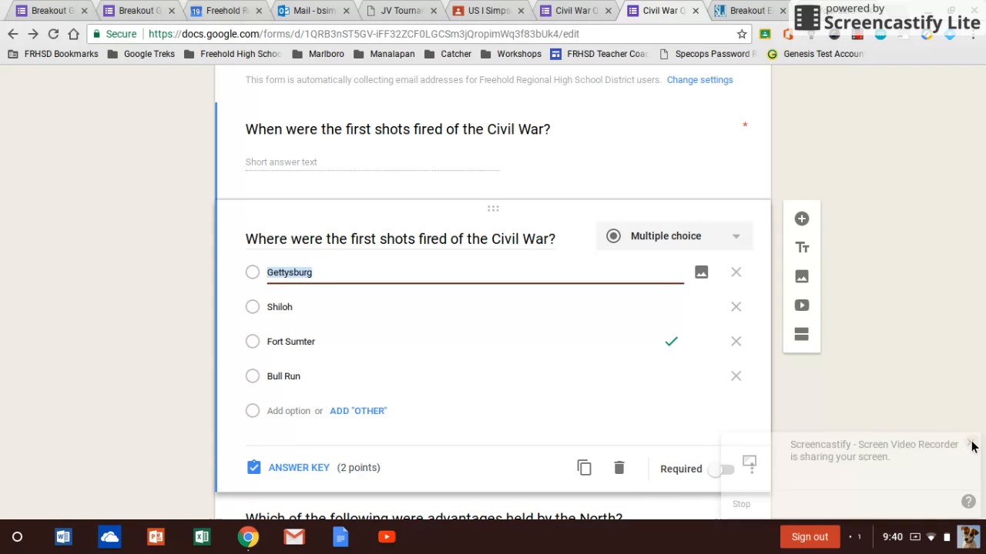
left_click(724, 470)
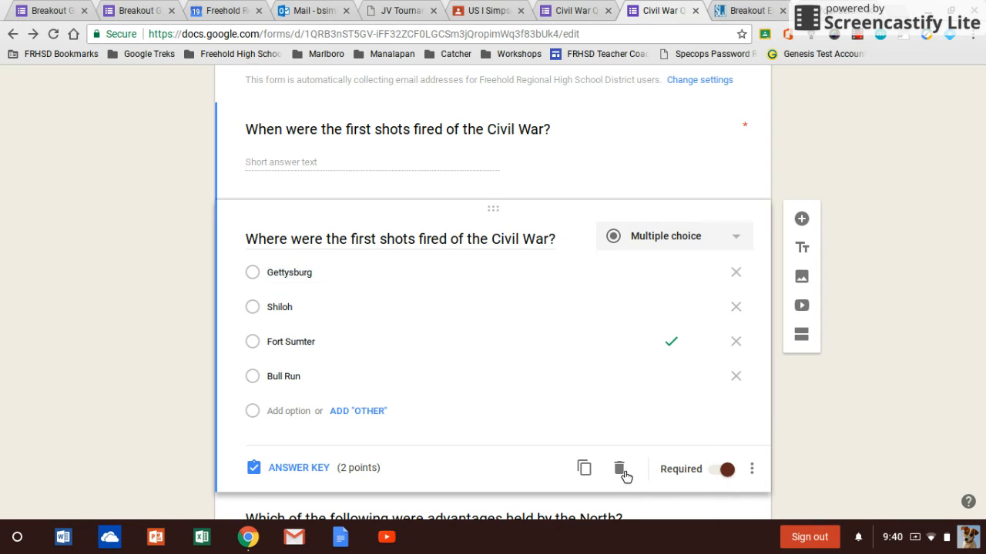
left_click(585, 469)
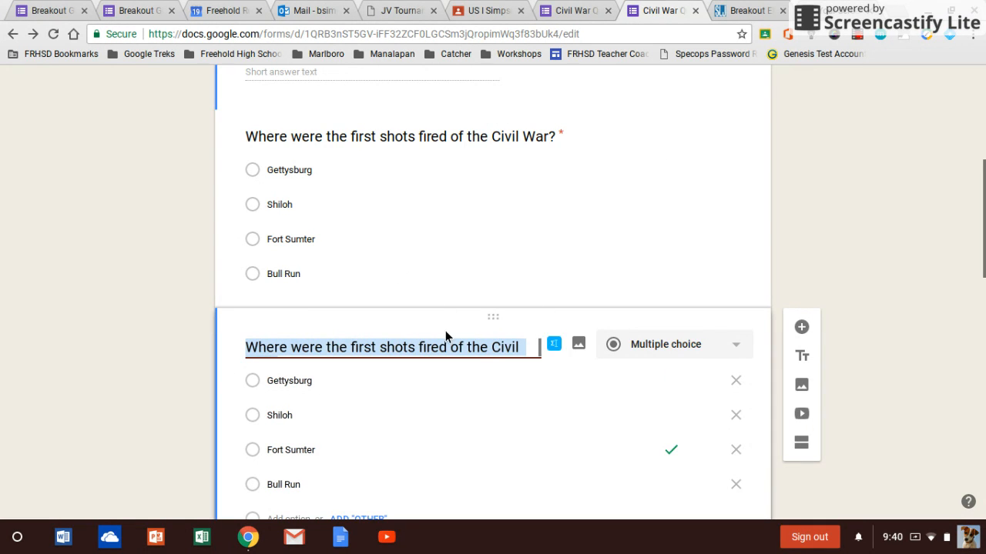
scroll(496, 255, "up", 1)
scroll(496, 255, "up", 3)
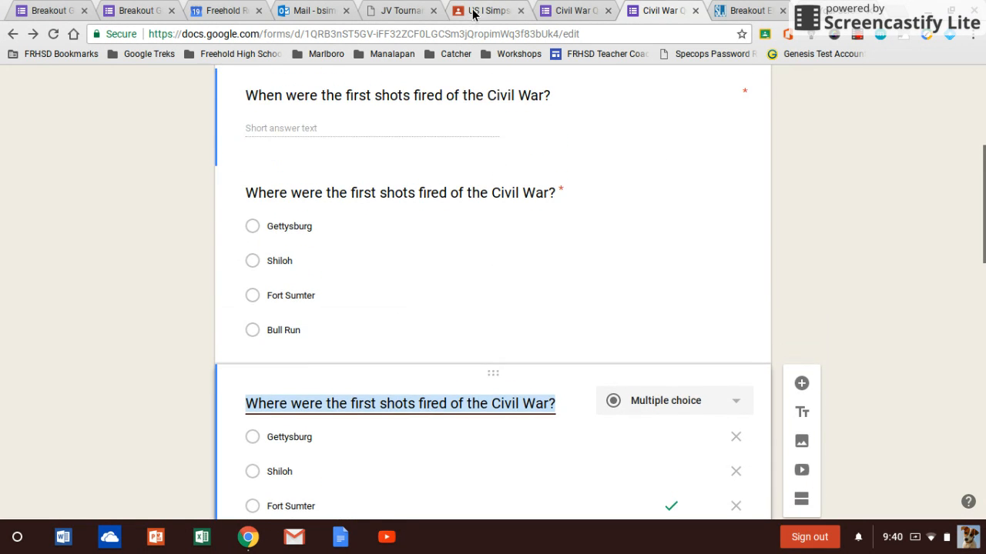
Step: Switch to Google Classroom and create an assignment titled "Civil War Quiz" with the instructions "Click on the Google Form and do your best!"
left_click(474, 16)
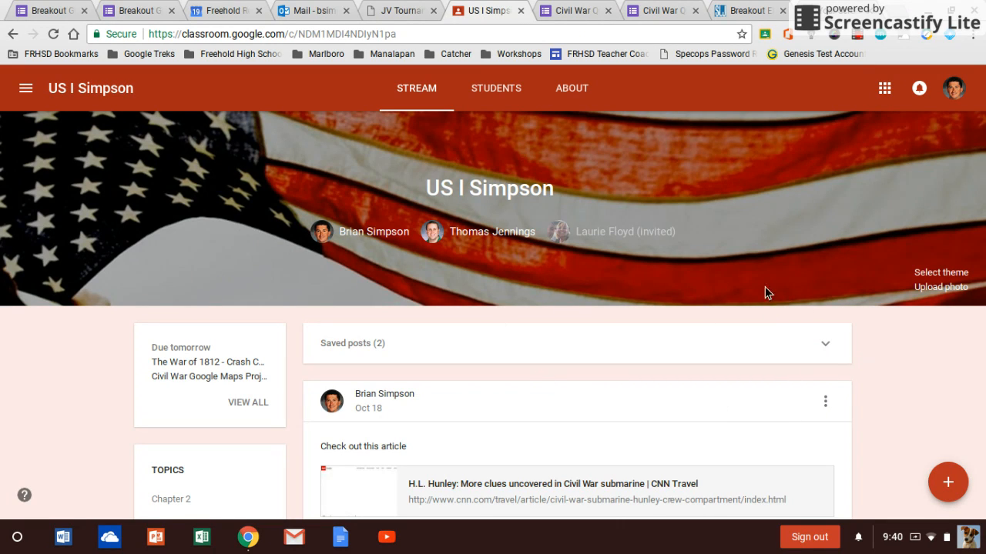
scroll(693, 307, "down", 1)
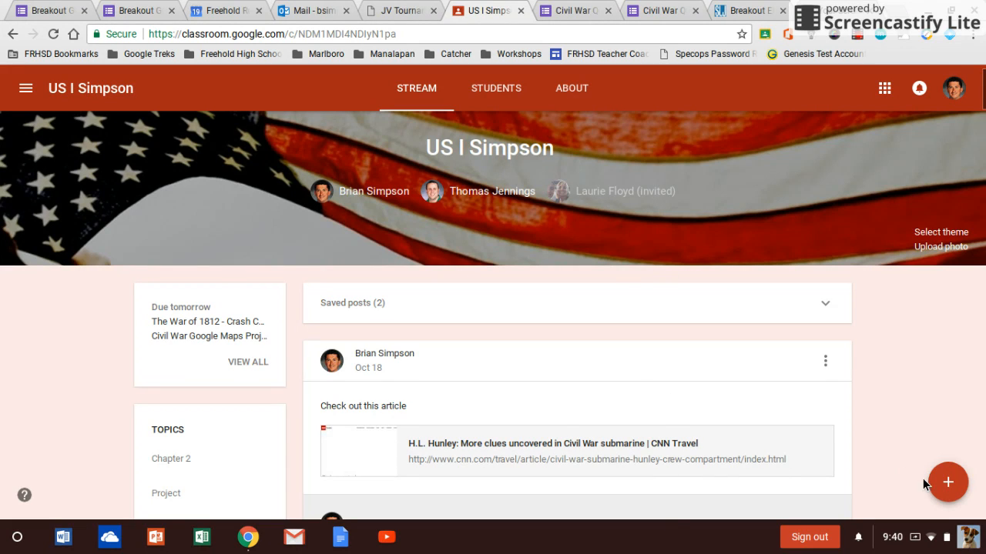
mouse_move(941, 484)
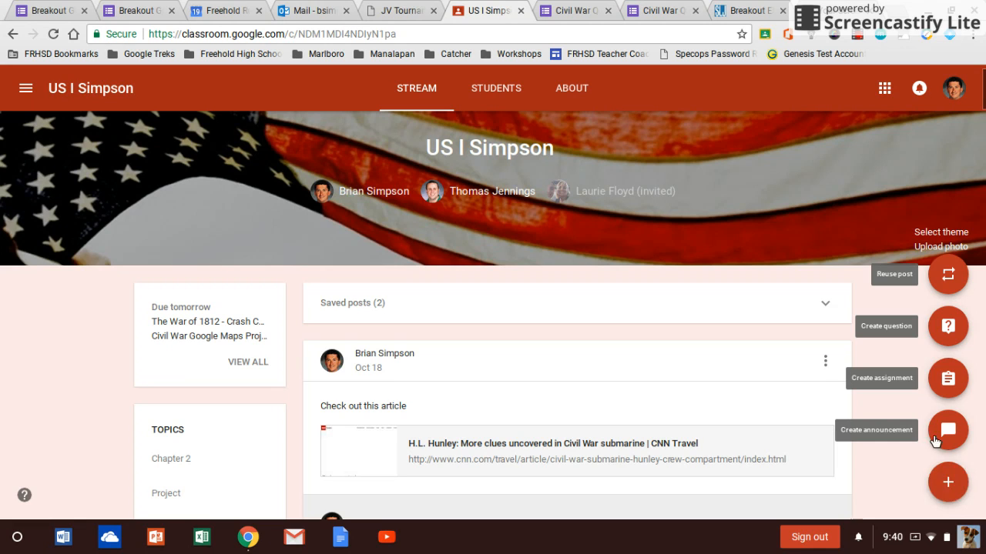
left_click(947, 378)
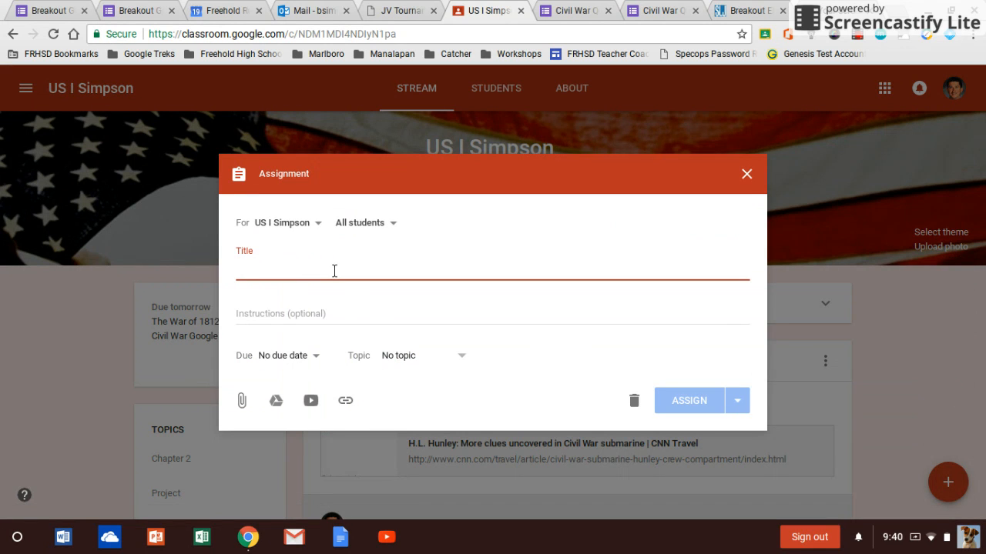
type("Civil War Quiz")
left_click(324, 316)
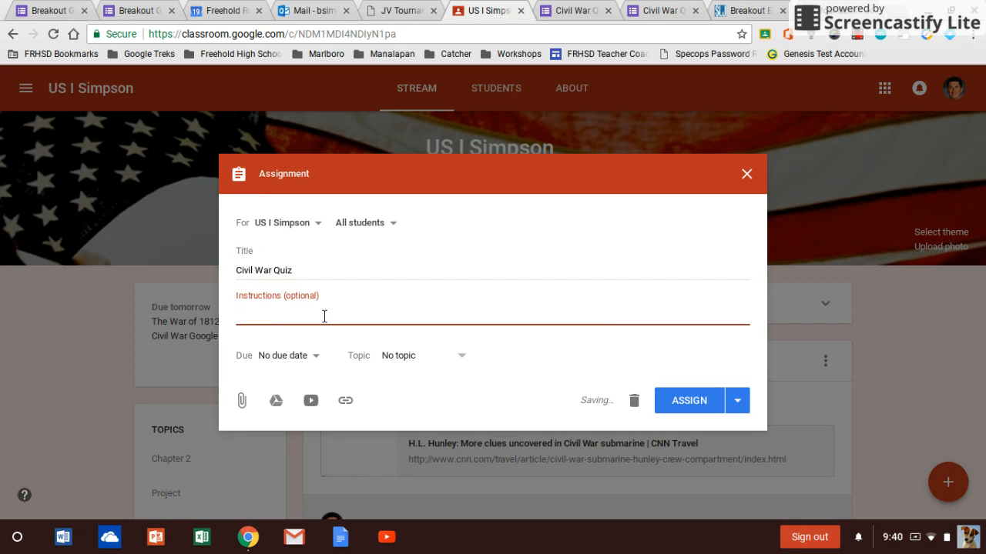
type("Click on the Google Form and do your best!")
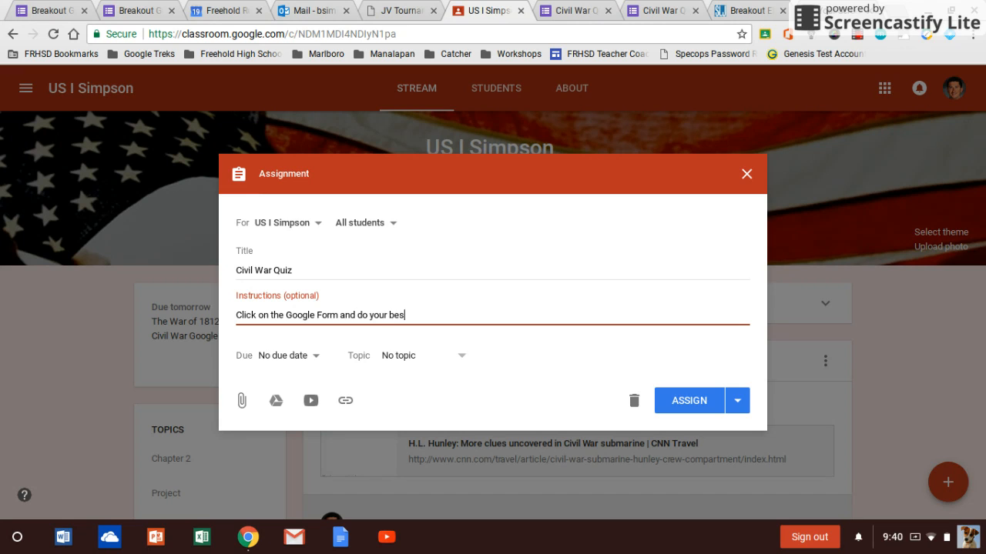
Step: Set the assignment's due date to Oct 27, 2017 at 8:14 AM and its topic to The Union in Peril
left_click(311, 356)
left_click(274, 402)
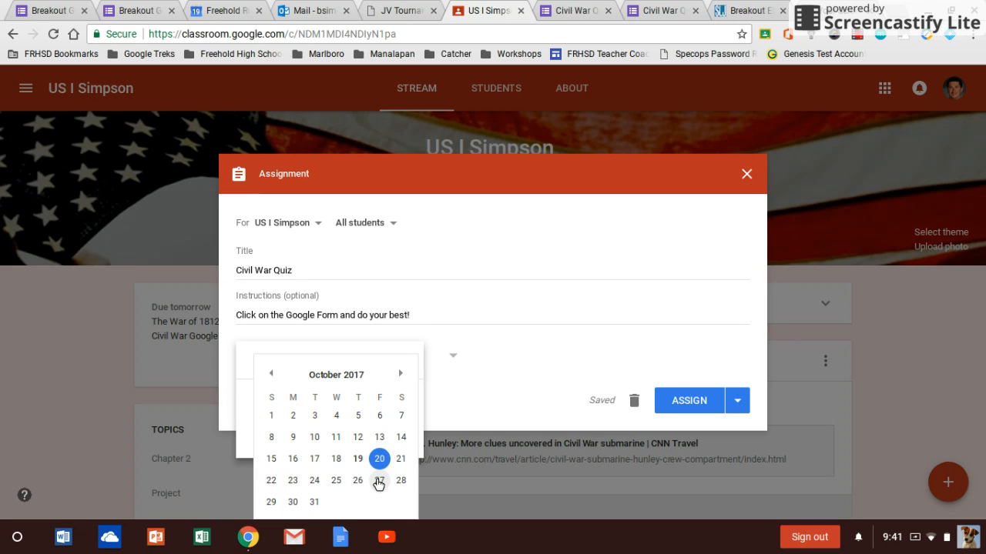
left_click(378, 480)
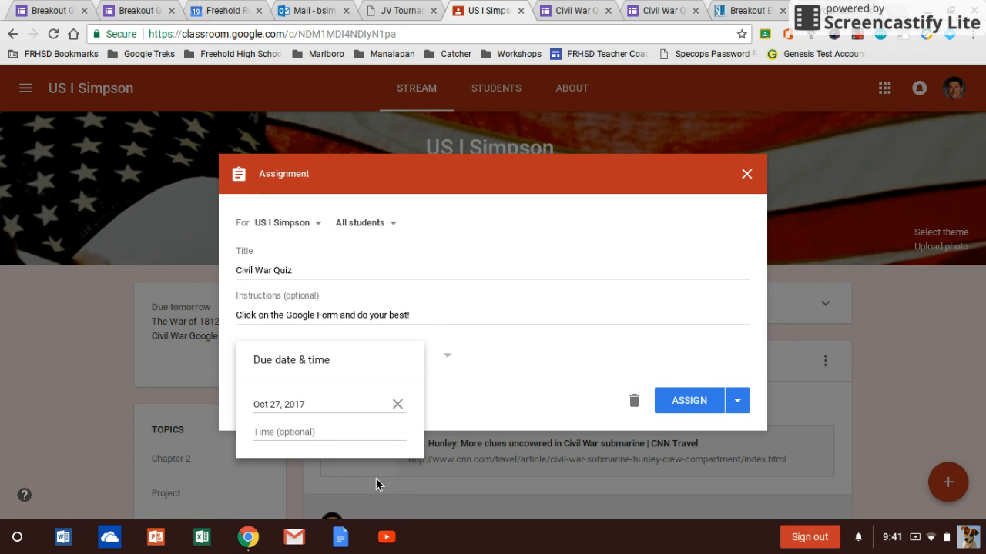
left_click(294, 436)
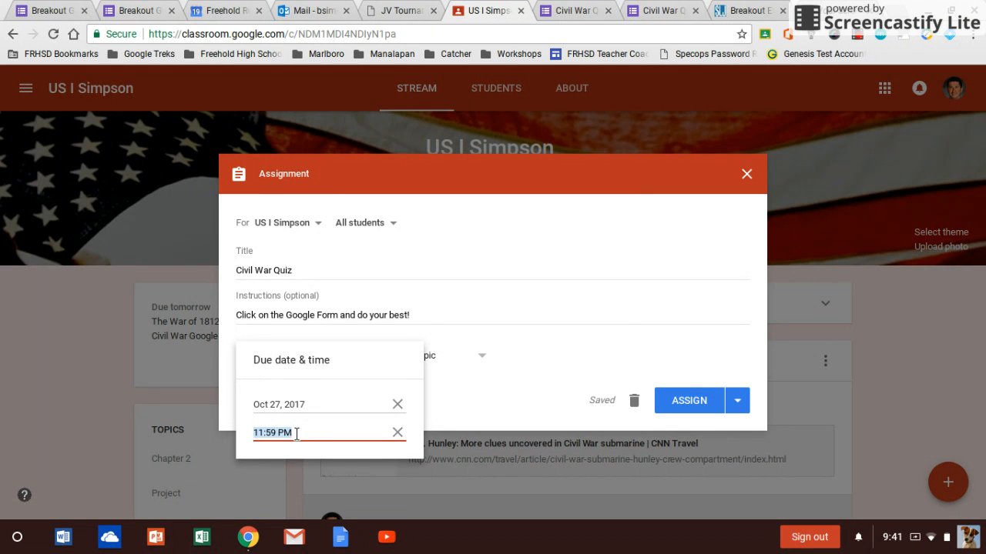
type("8:14AM")
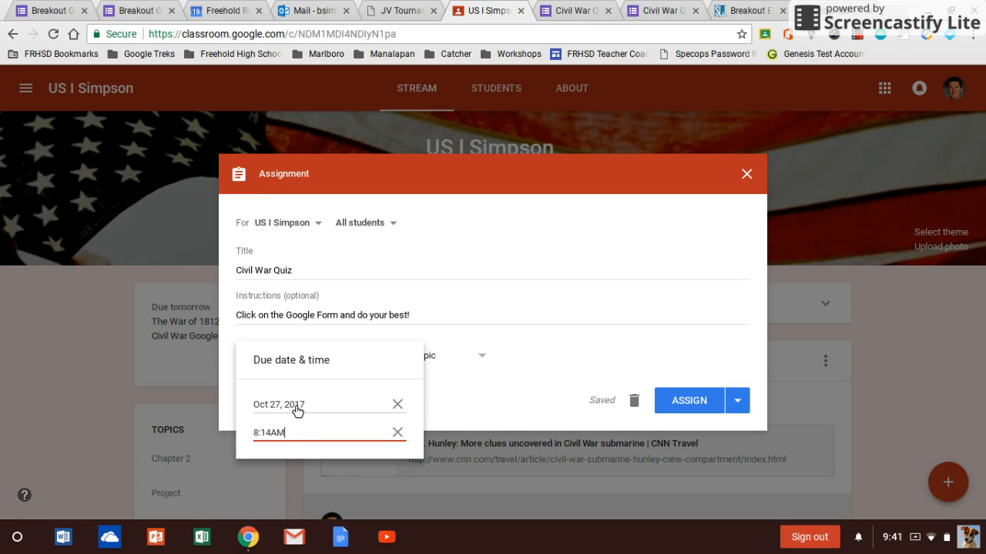
left_click(472, 313)
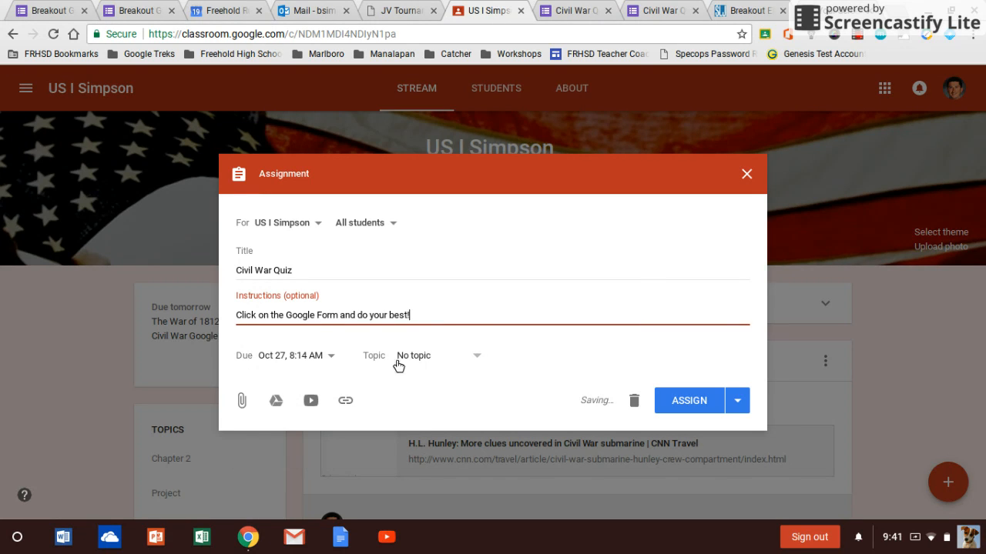
left_click(434, 358)
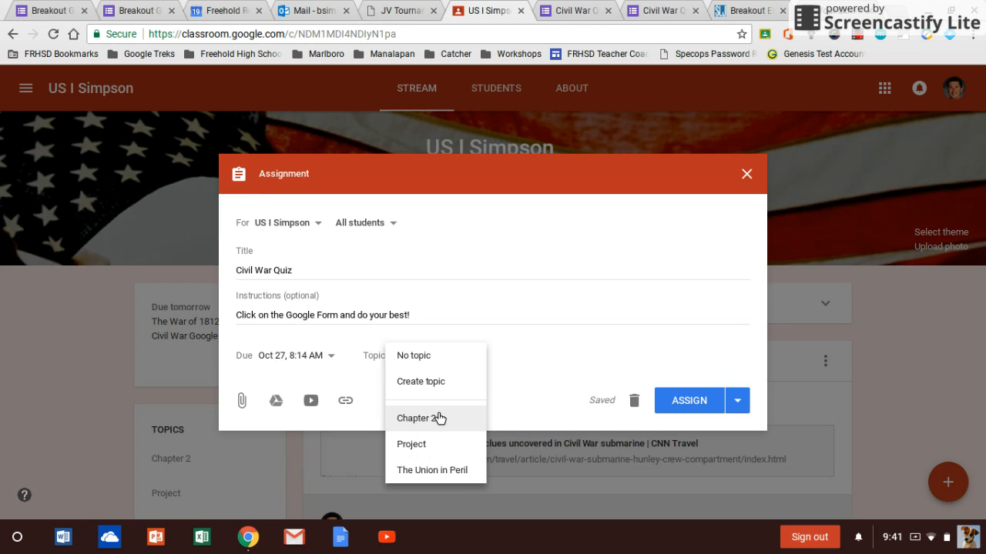
left_click(432, 469)
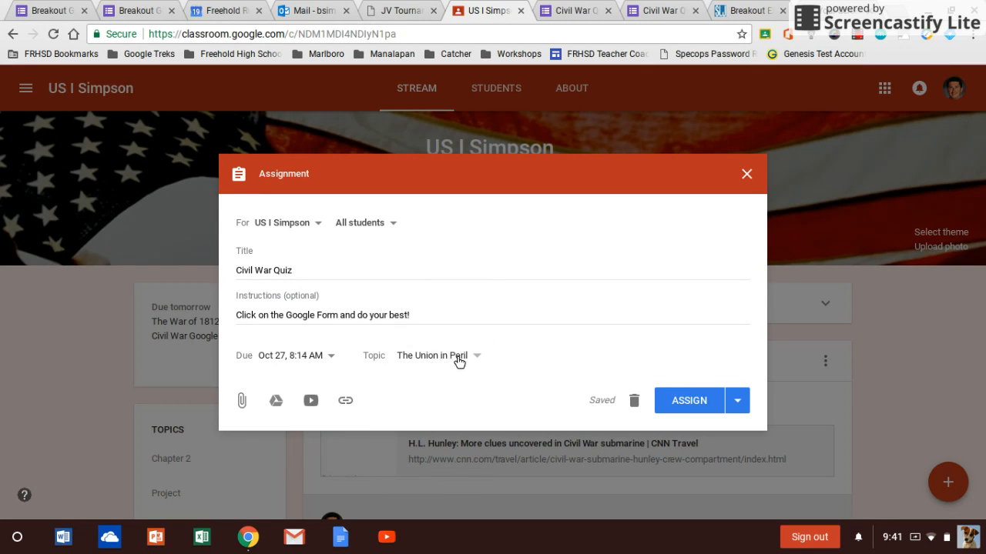
Step: Search Google Drive for "civil war" and attach the Civil War Quiz form to the assignment
left_click(276, 402)
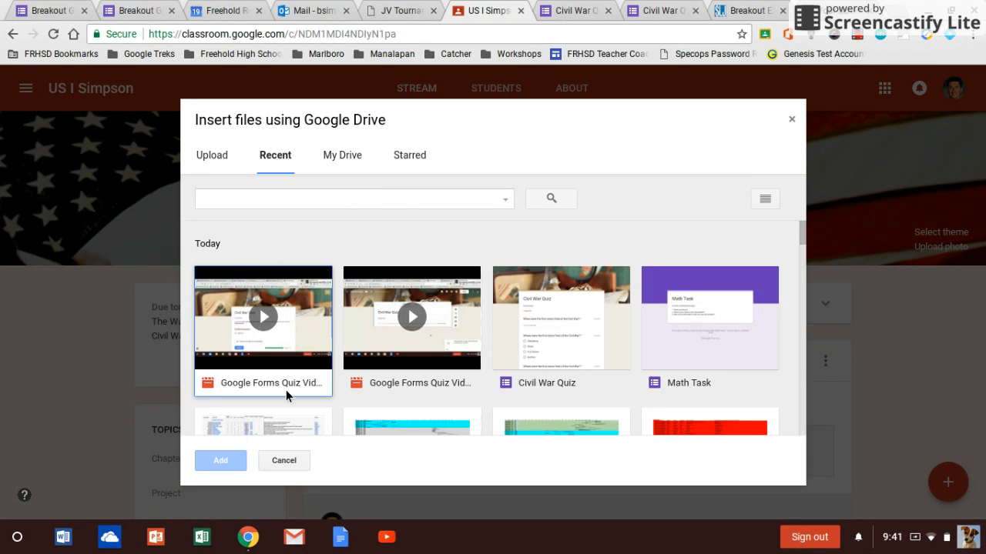
scroll(490, 369, "down", 2)
scroll(491, 370, "up", 2)
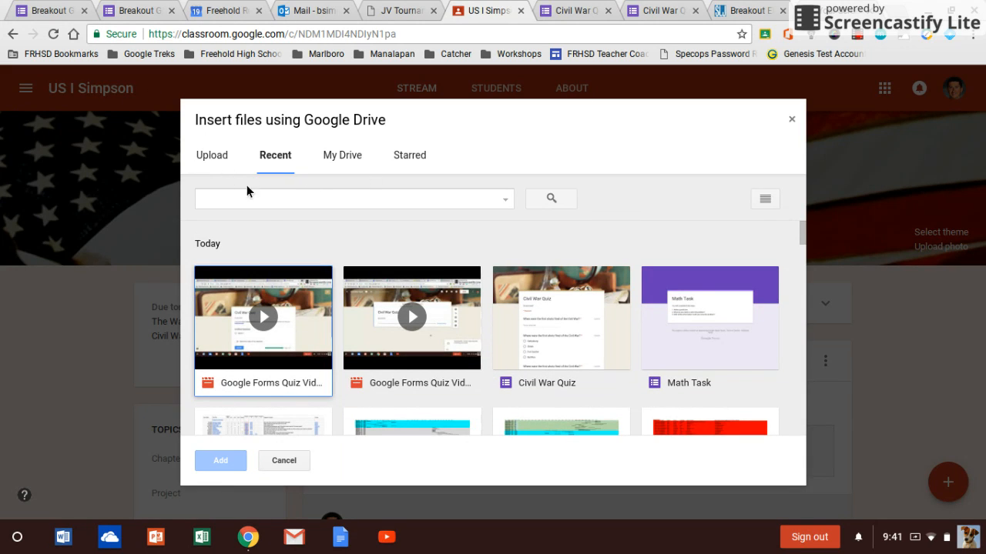
left_click(260, 199)
type("ci")
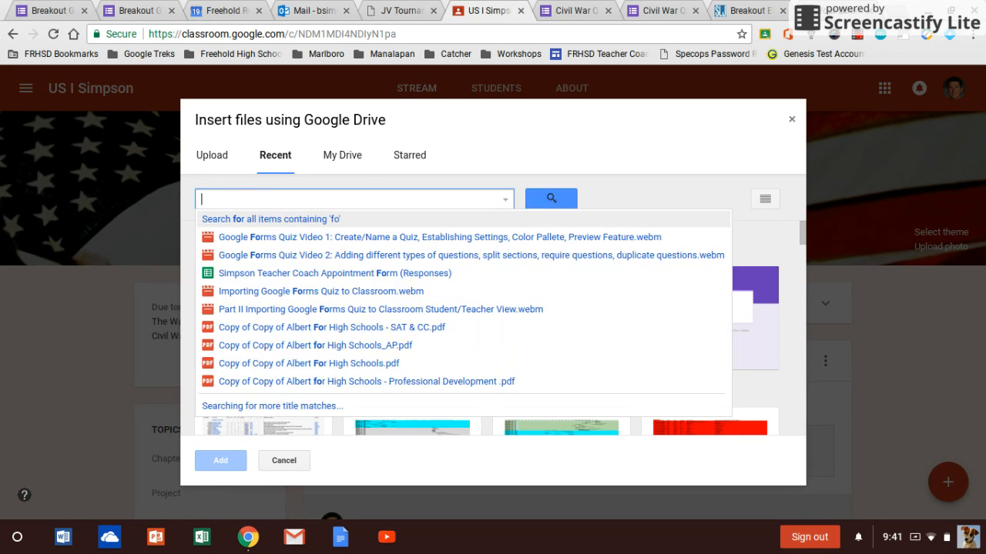
type("vil war")
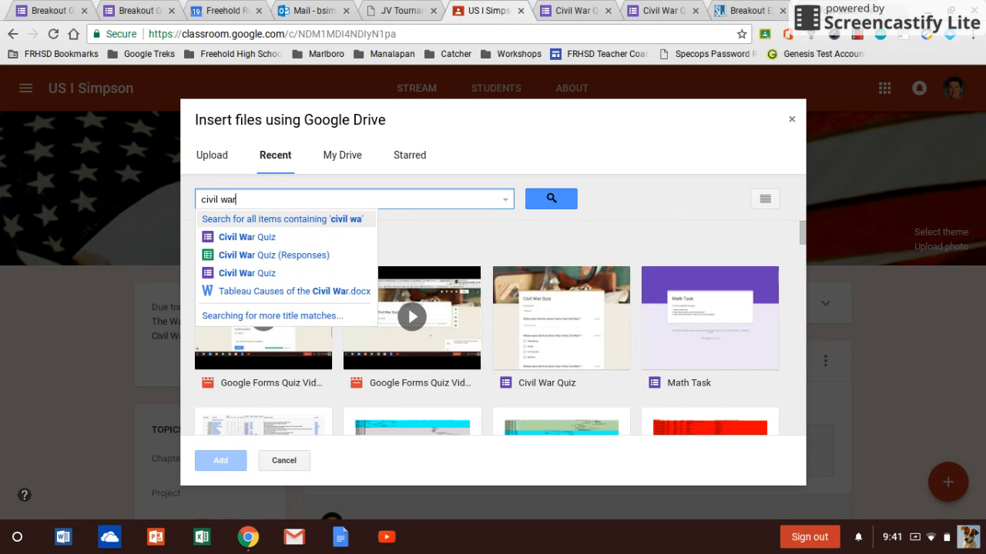
left_click(248, 238)
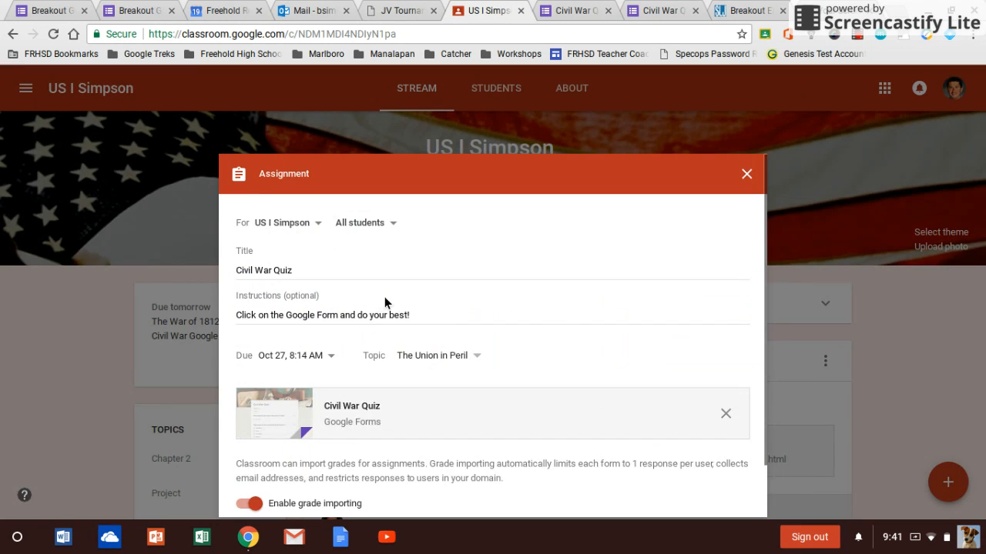
scroll(402, 365, "down", 1)
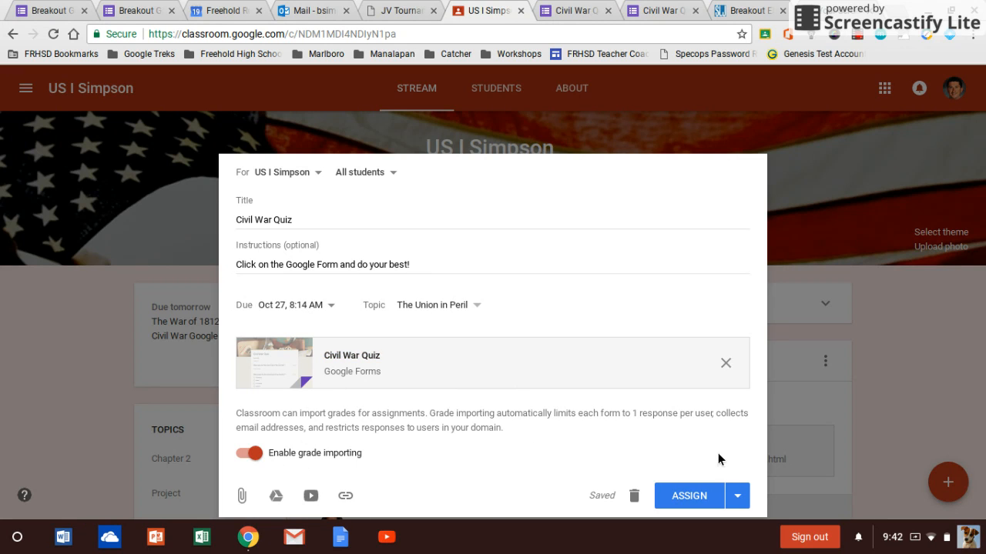
left_click(738, 497)
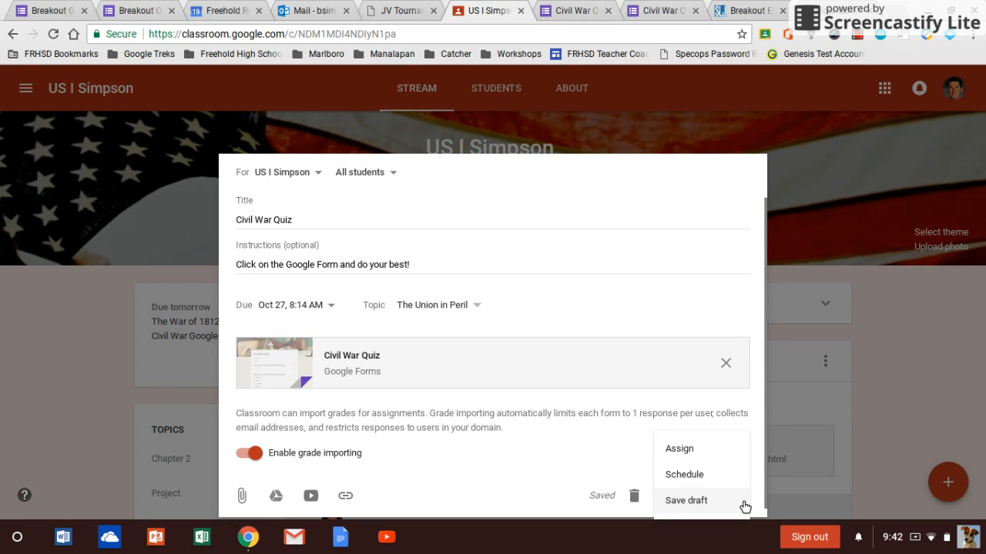
left_click(696, 478)
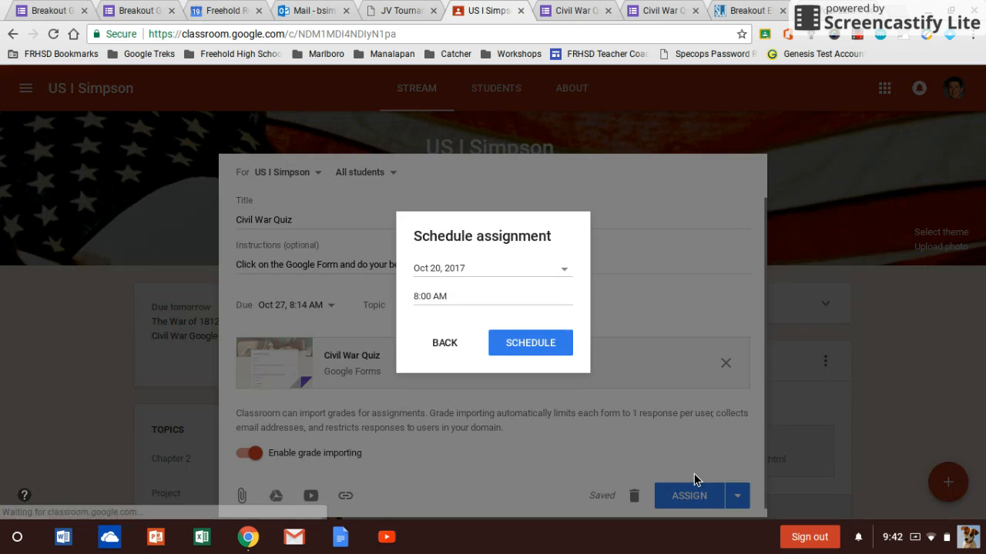
left_click(448, 296)
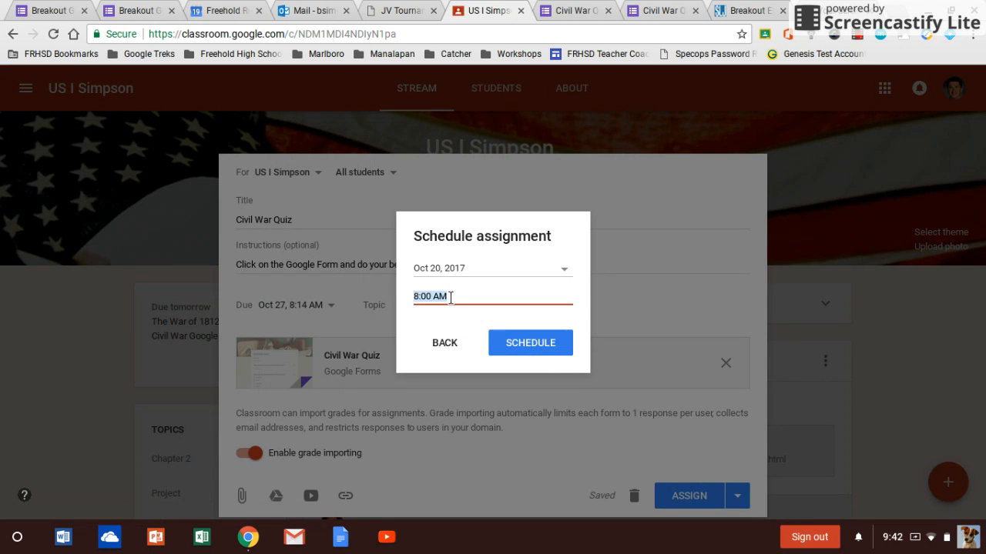
type("7:309am")
left_click(447, 271)
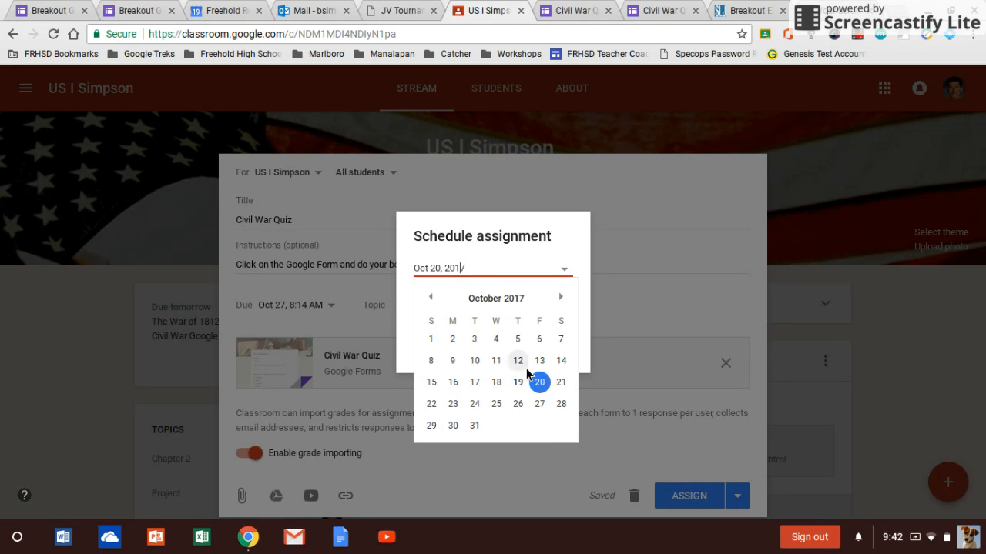
left_click(547, 405)
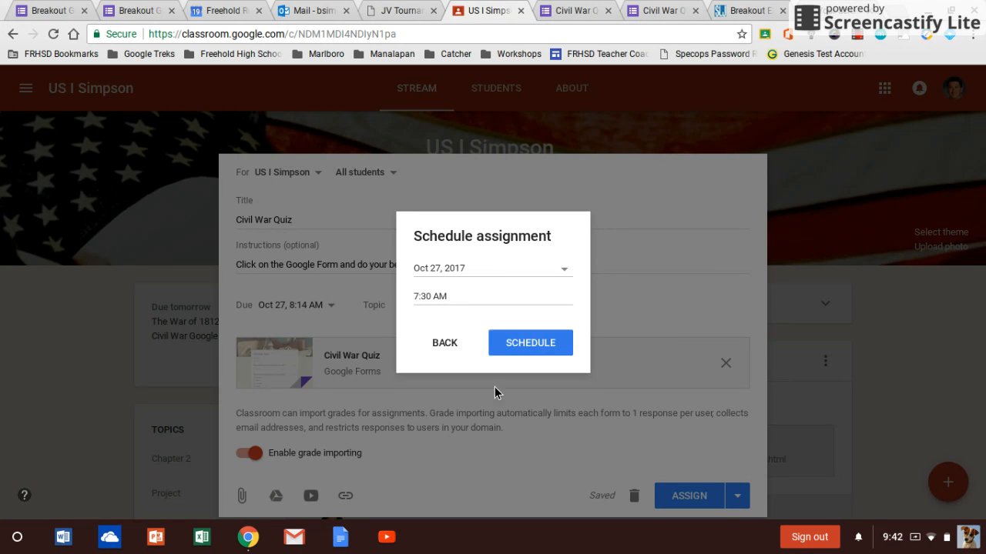
left_click(425, 353)
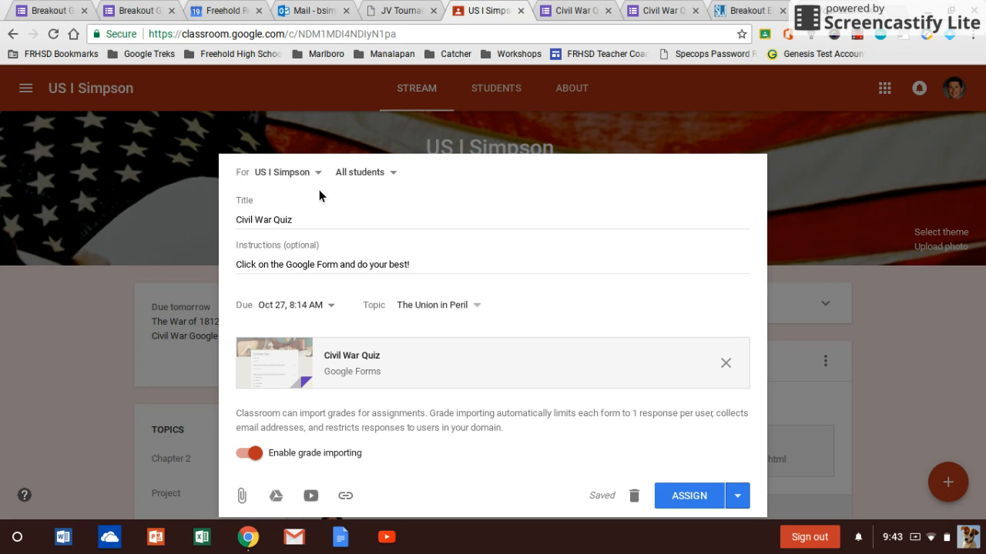
Step: Exclude the first, second and fourth listed students from the recipients and assign the Civil War Quiz to the remaining three
left_click(390, 176)
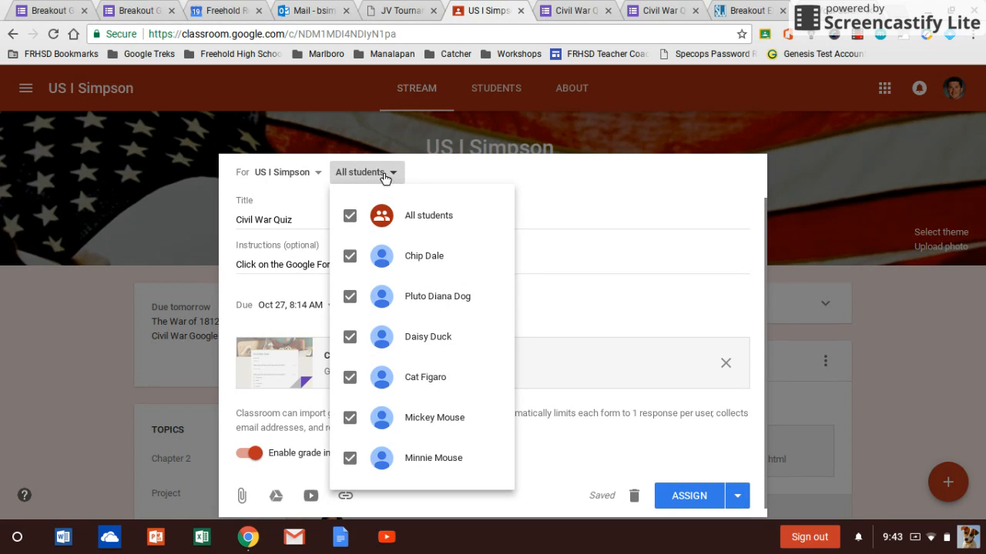
left_click(350, 258)
left_click(351, 298)
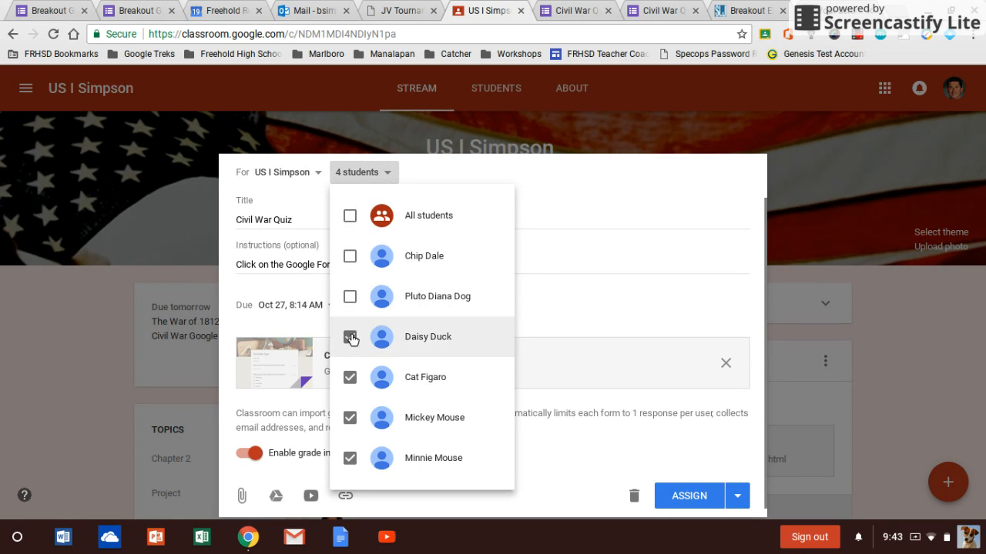
left_click(350, 378)
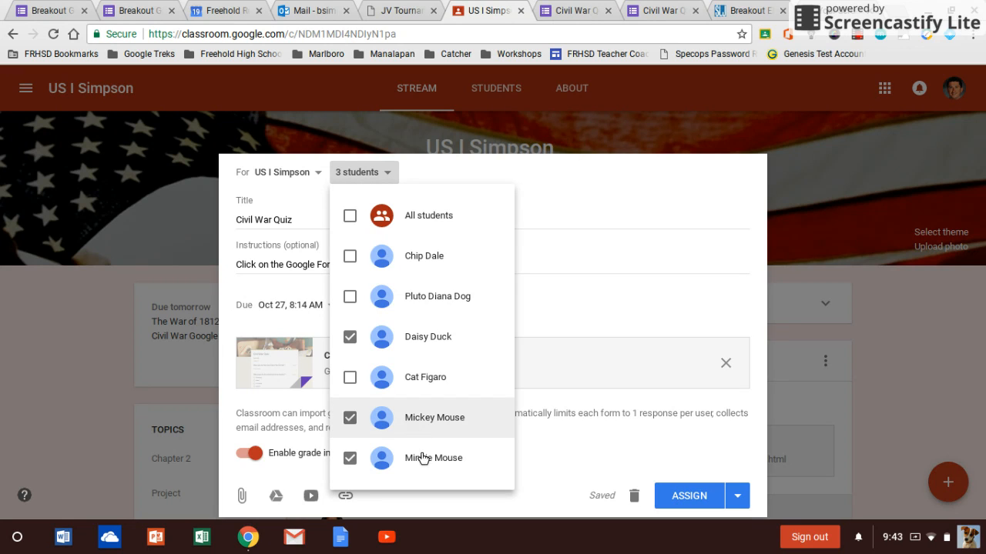
left_click(588, 217)
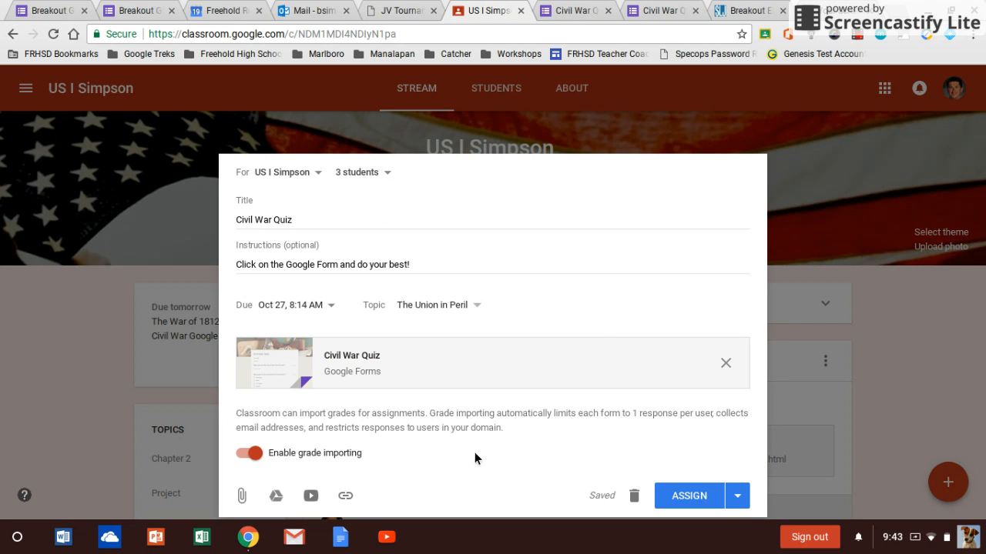
left_click(683, 498)
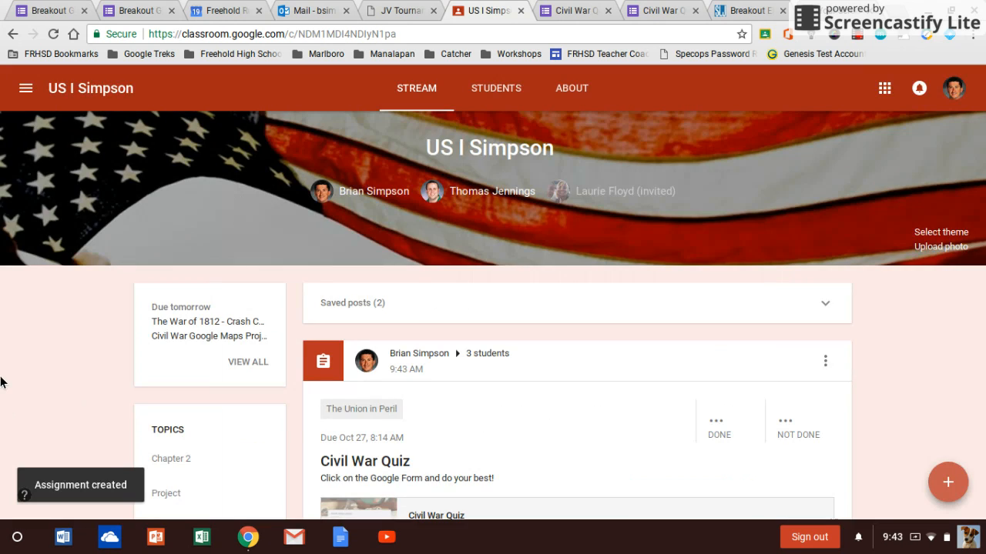
Step: Expand the saved posts in the class stream and delete both drafts, "vcdfgdgf" and "blah"
left_click(422, 303)
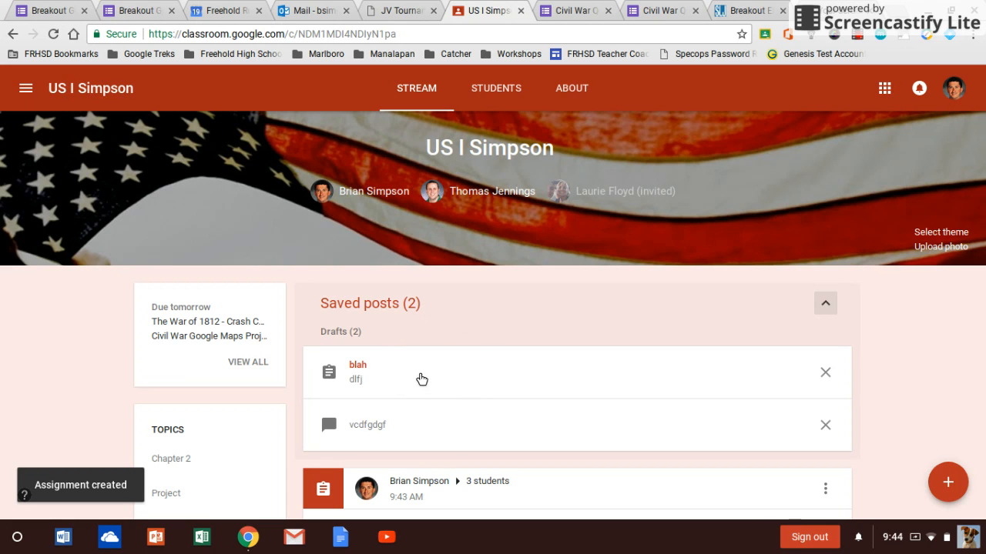
scroll(395, 352, "down", 1)
scroll(396, 352, "down", 1)
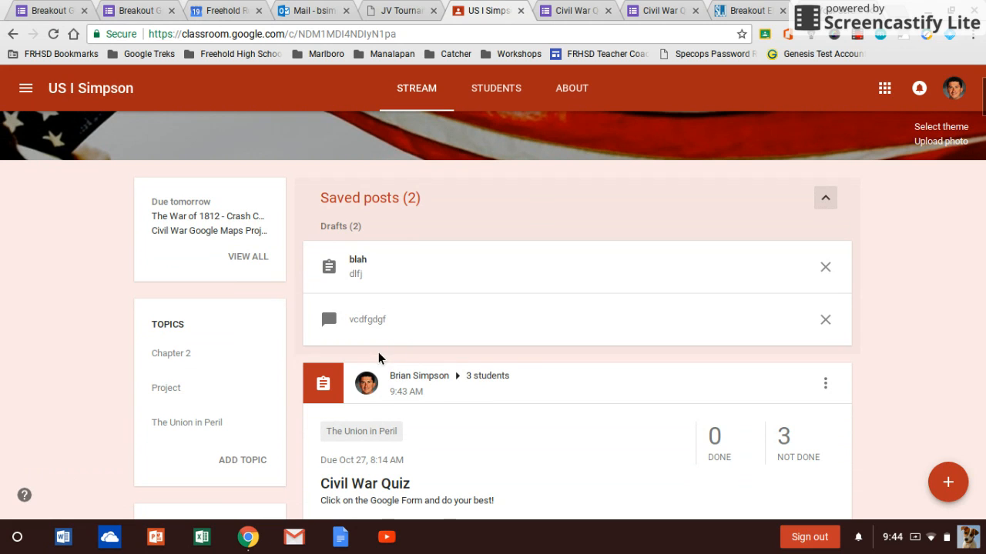
left_click(826, 319)
left_click(562, 322)
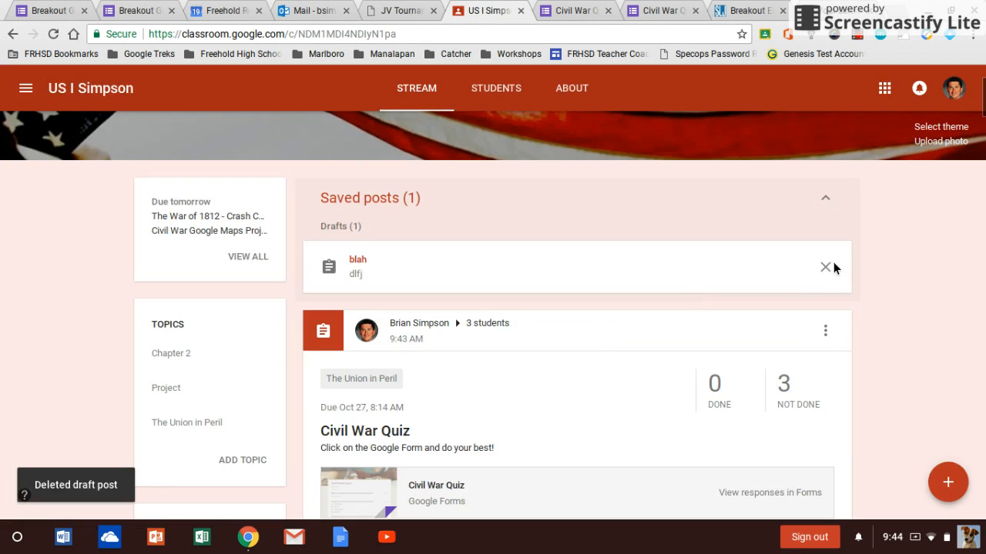
left_click(824, 269)
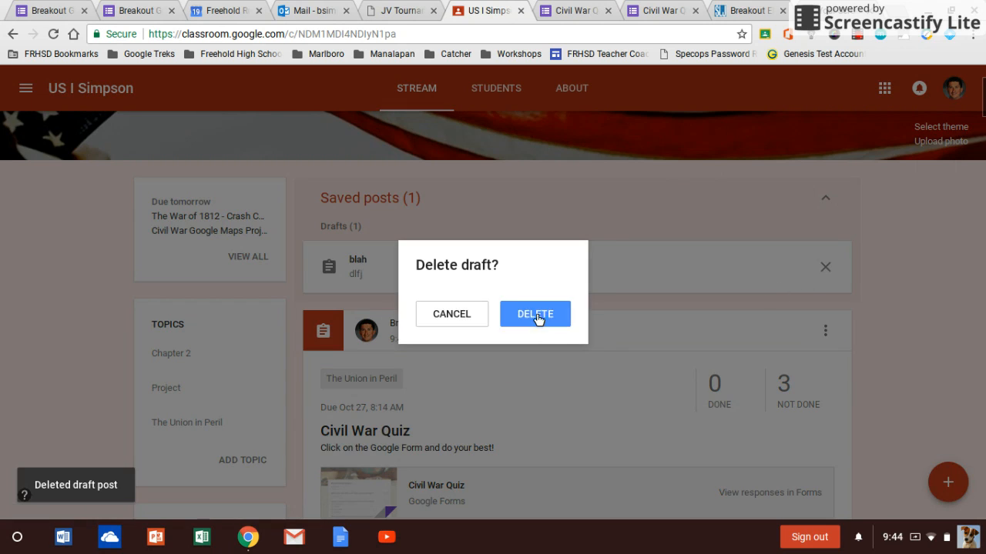
left_click(537, 315)
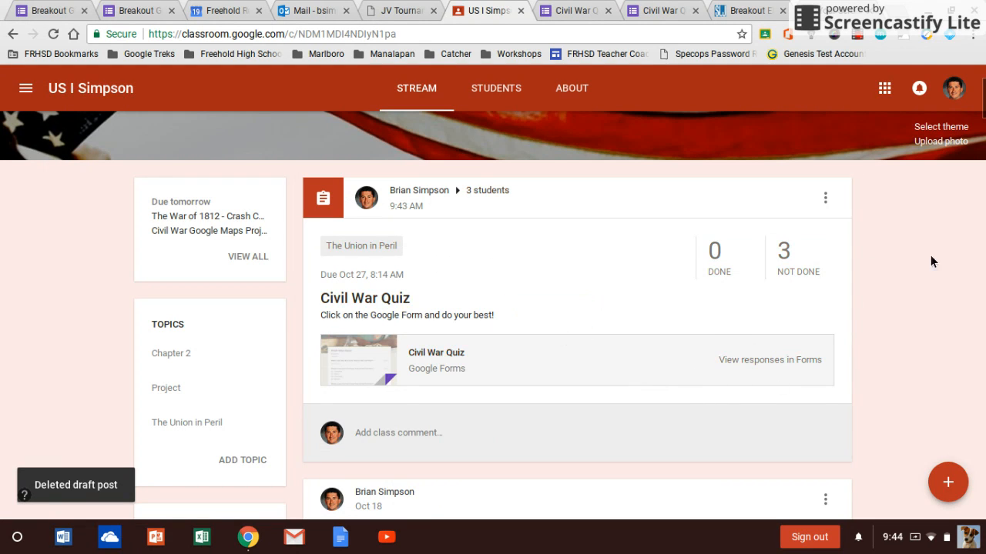
Step: Open the completed student work for the Reconstruction Google Forms Quiz and import its grades from the form
scroll(278, 302, "down", 1)
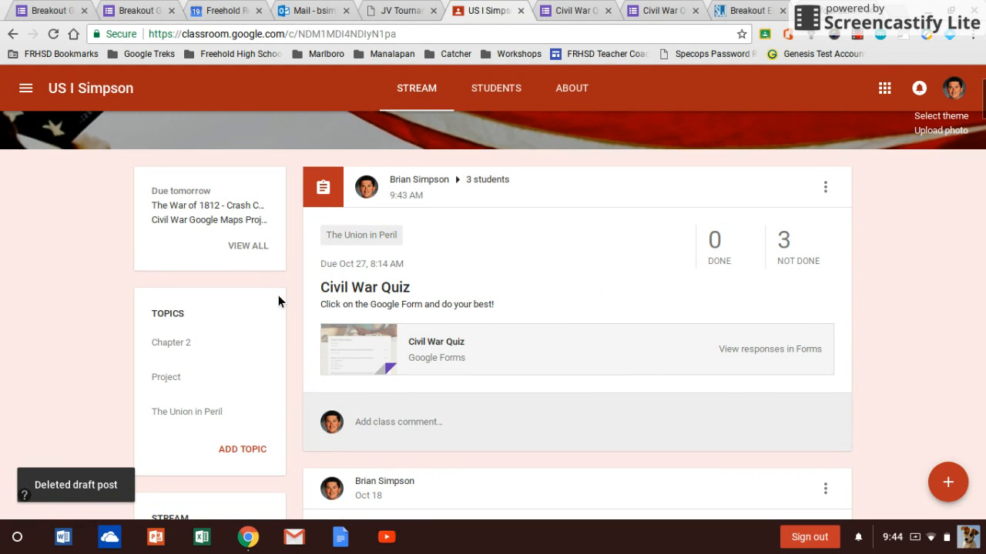
scroll(279, 301, "down", 2)
scroll(278, 300, "down", 4)
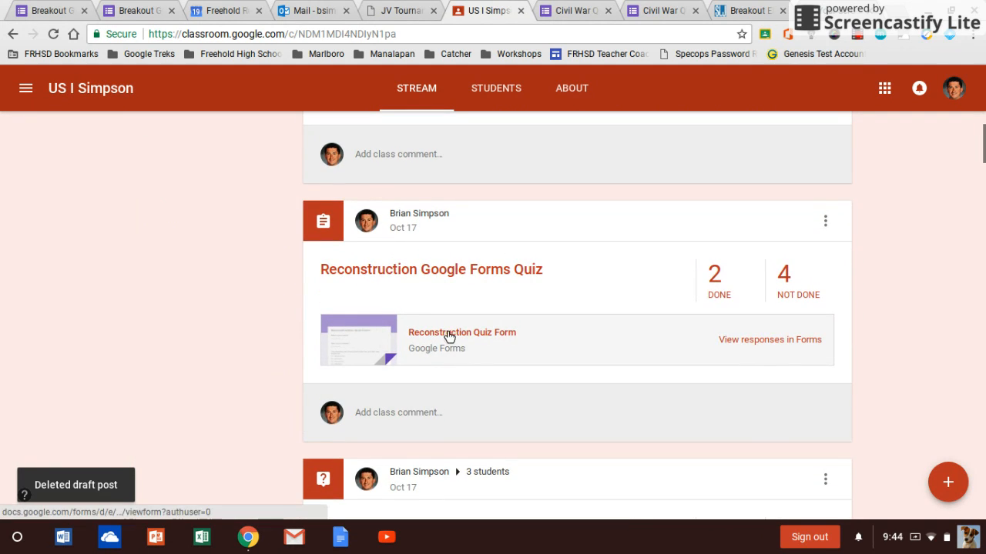
left_click(711, 279)
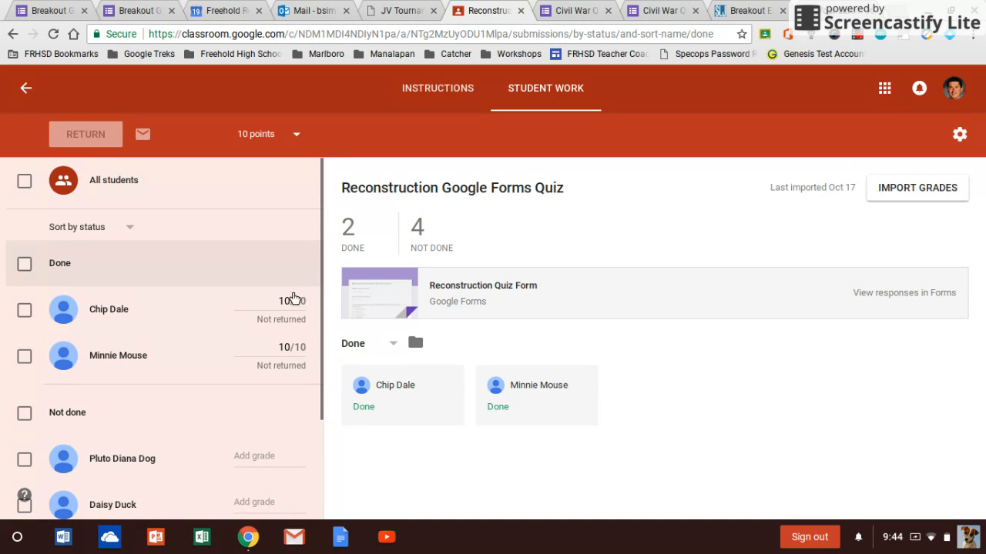
left_click(928, 193)
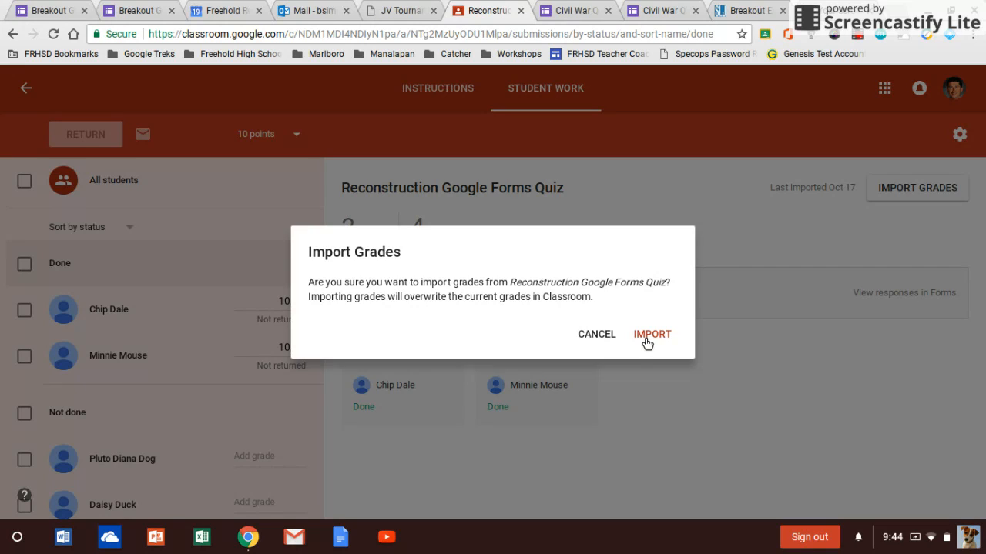
left_click(652, 335)
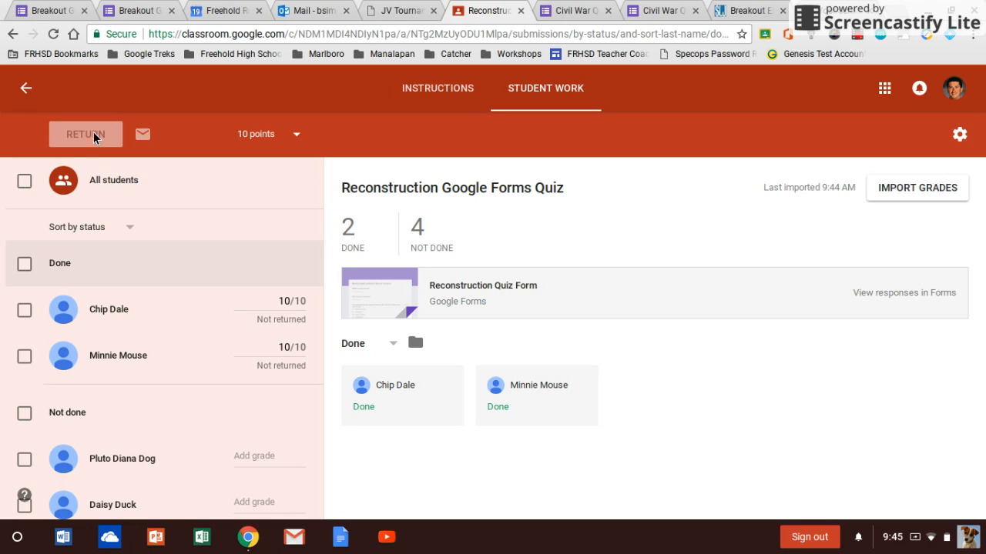
Step: Download all grades as CSV and open the download notification for grades.csv
left_click(959, 137)
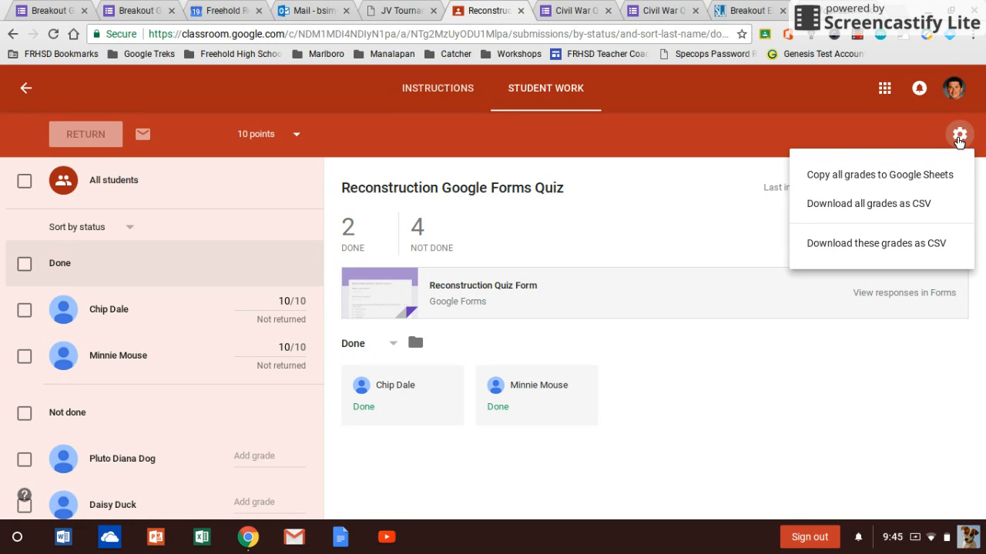
left_click(856, 208)
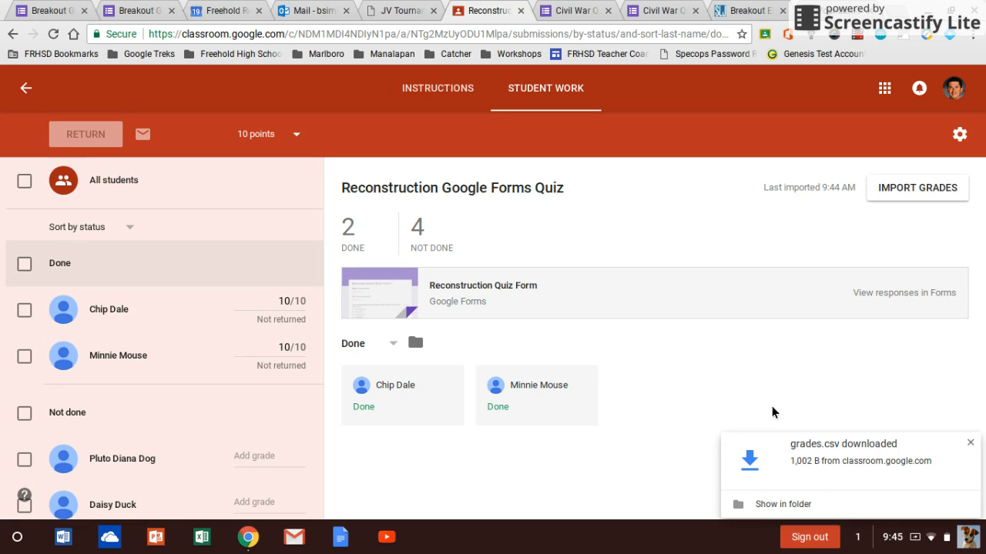
left_click(835, 461)
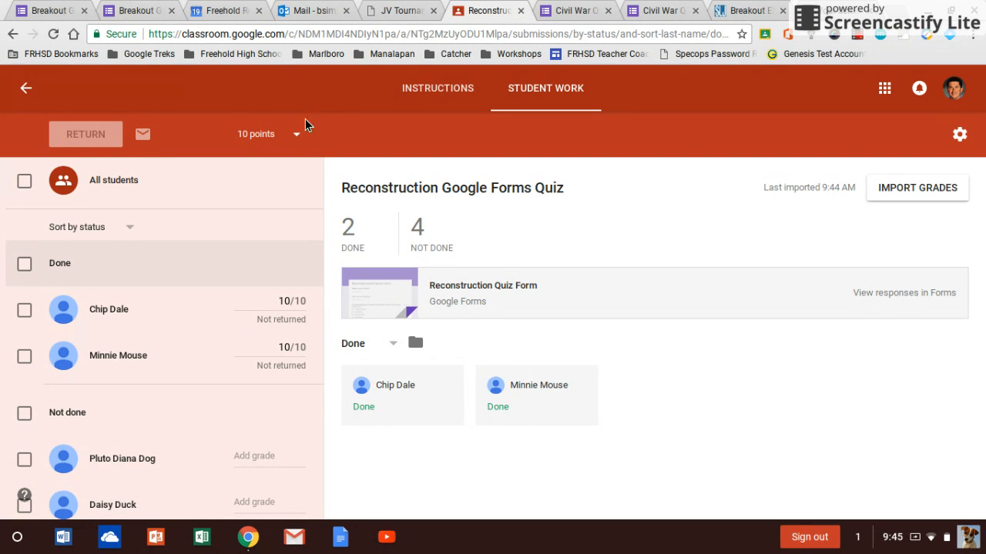
Step: Switch to the Genesis test account gradebook using its saved bookmark
left_click(813, 54)
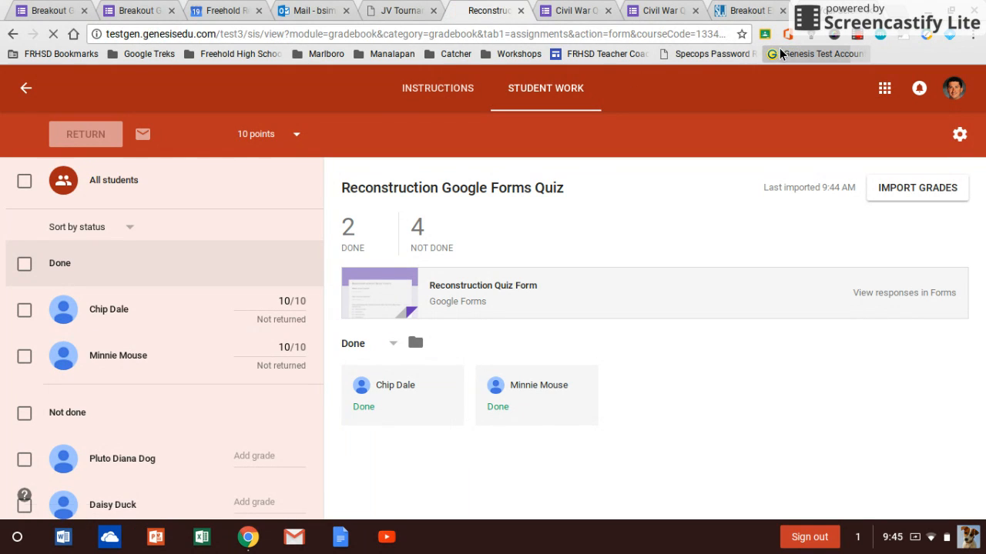